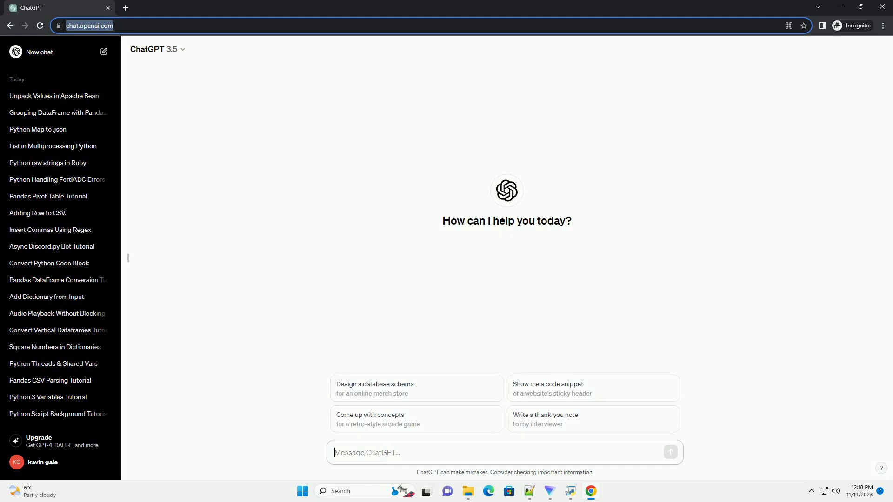
pyautogui.write('write an informative tutorial about Python reading xml with code example')
# - Send the request for a Python XML-reading tutorial with a code example
pyautogui.press('Return')
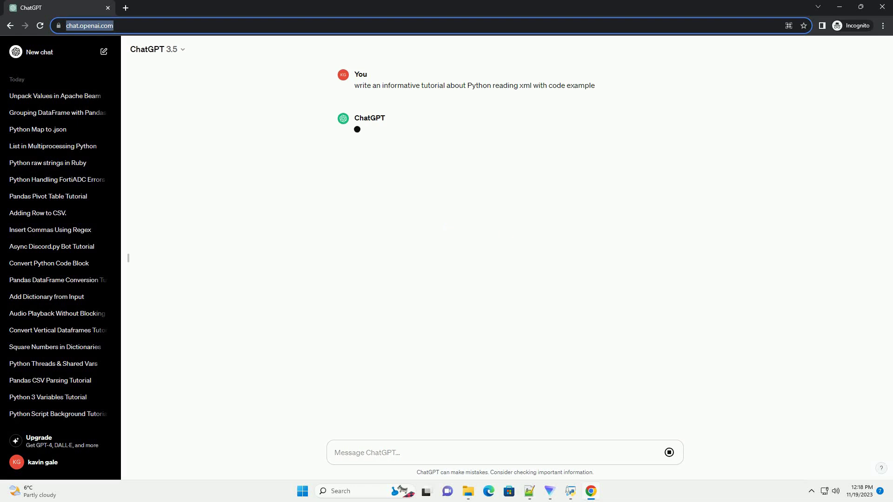